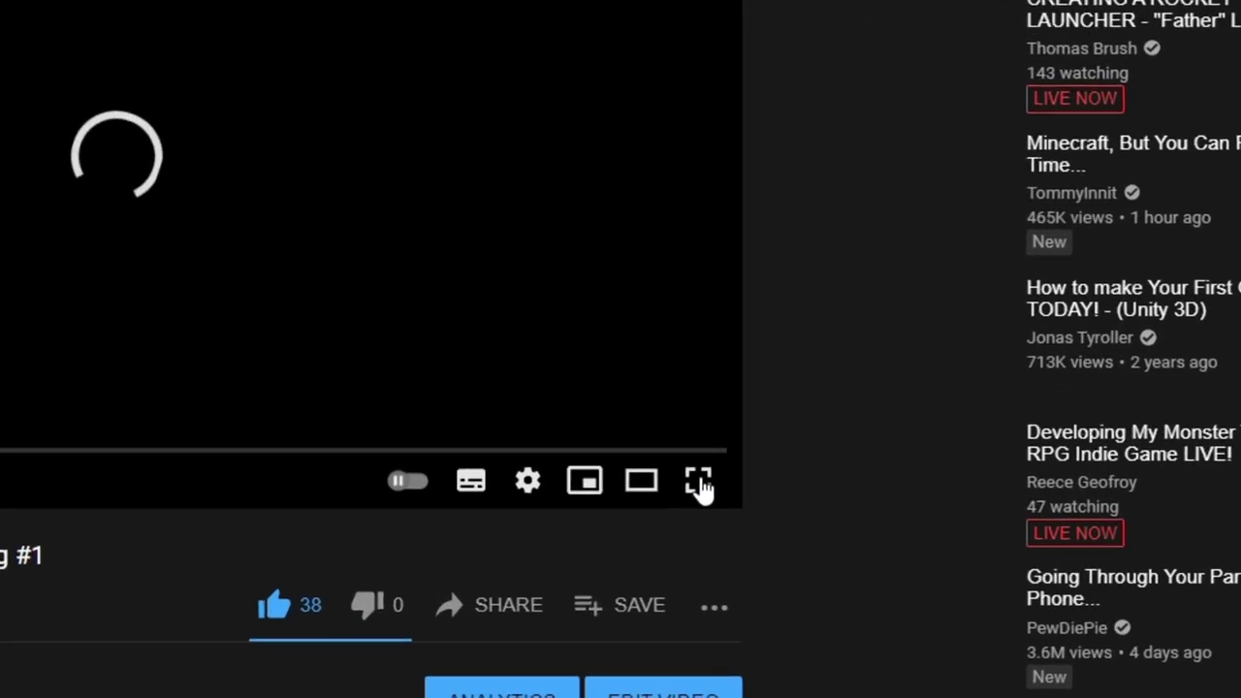
Step: Play the 'Making a Dog Fight Game | Infinite Sky Devlog #1' video full screen
left_click(782, 553)
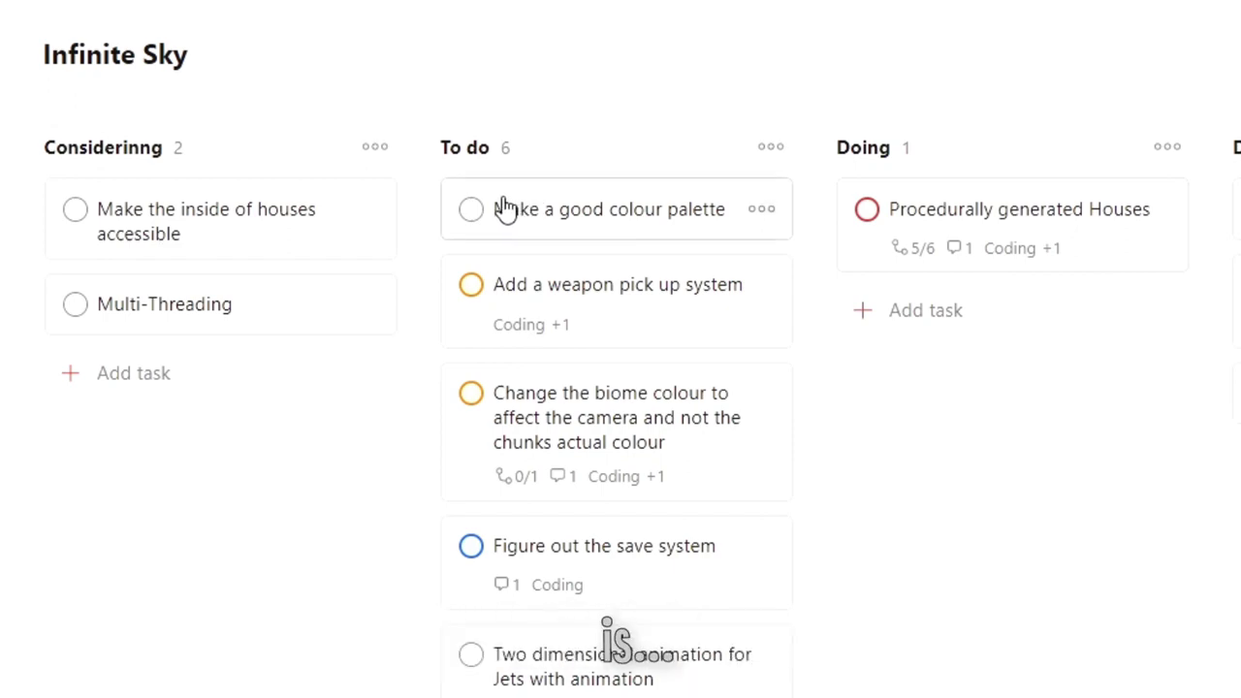
Step: Drag the 'Make a good colour palette' card from To do into the Doing column
left_click_drag(505, 208, 694, 264)
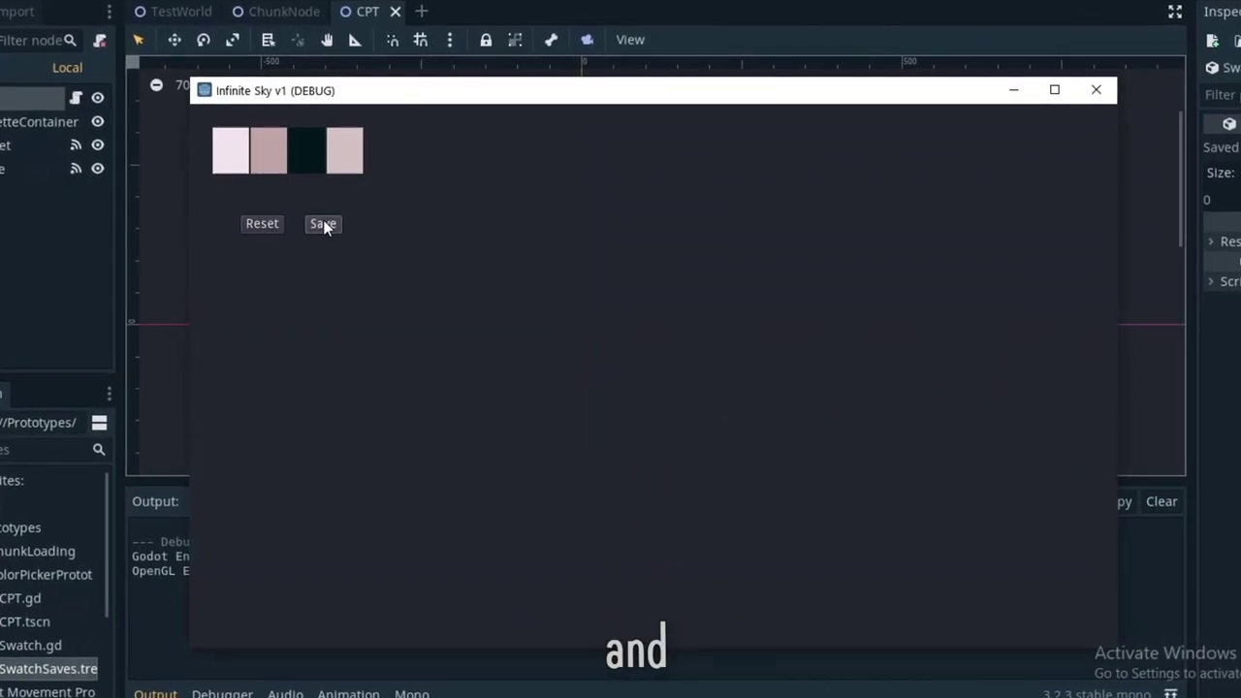
Step: Randomize the swatches, save a palette, stop the game and inspect the saved colour arrays
left_click(267, 229)
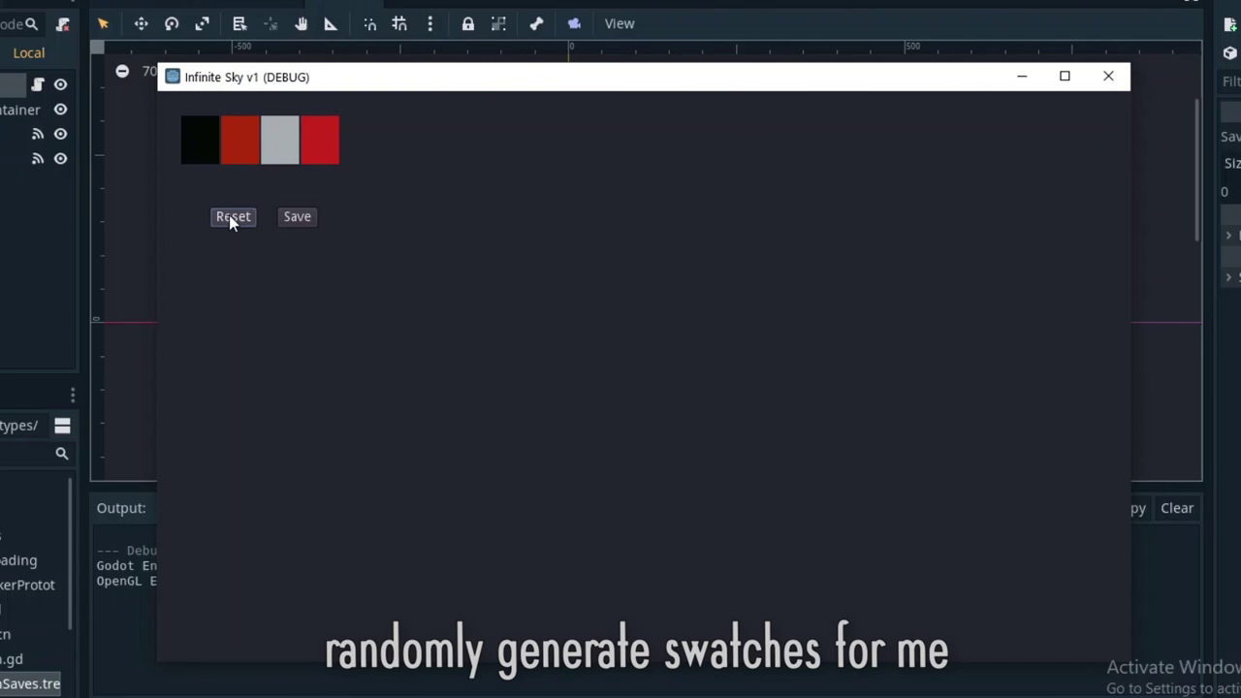
left_click(1105, 79)
left_click(1158, 256)
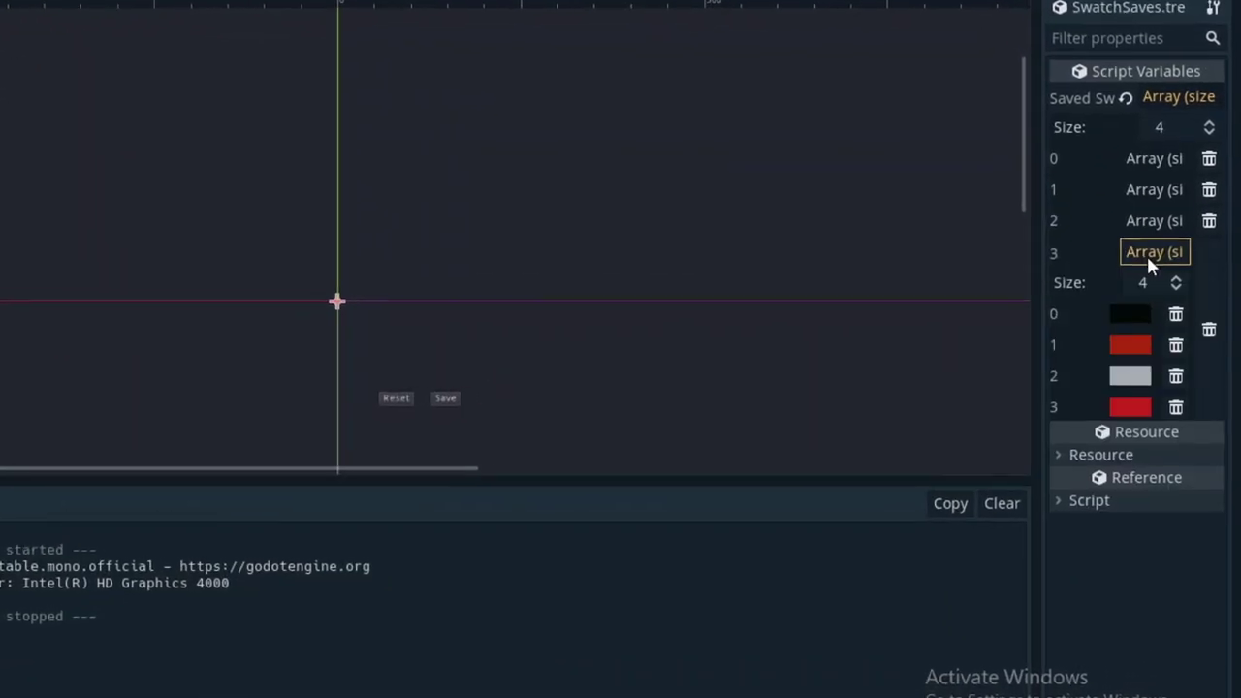
left_click(1158, 227)
left_click(636, 481)
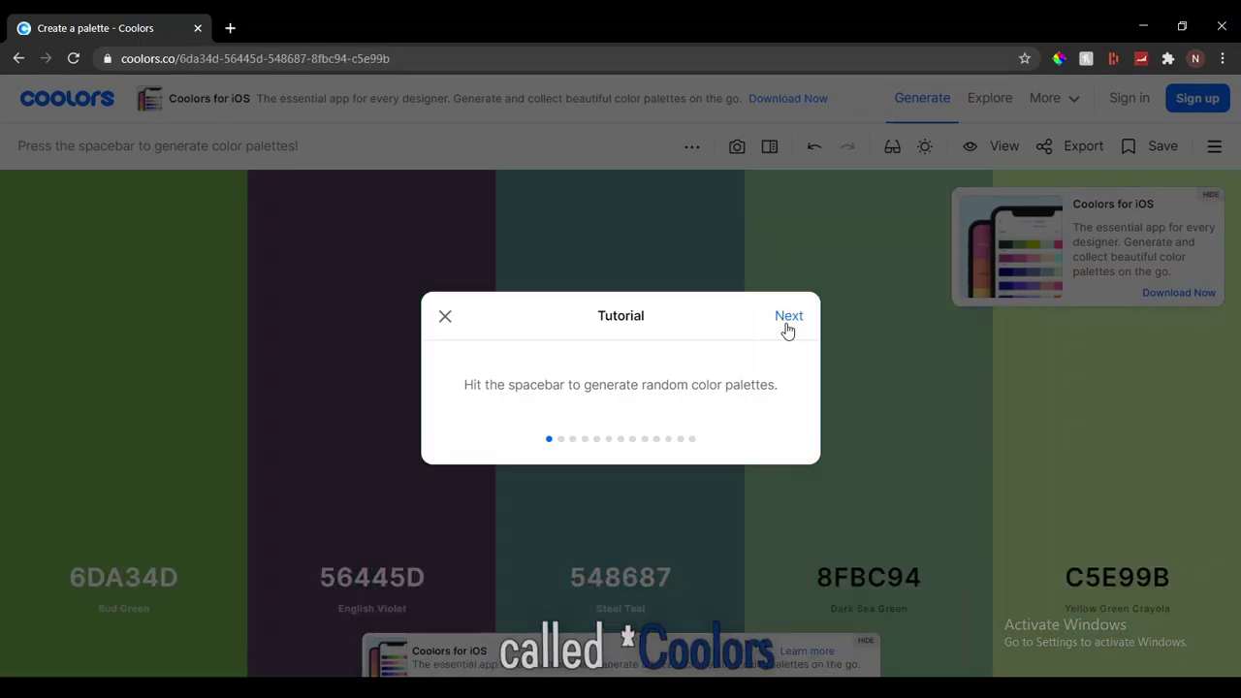
Step: Compare the recoloured house tiles, then move the colour palette task into Done
left_click(787, 320)
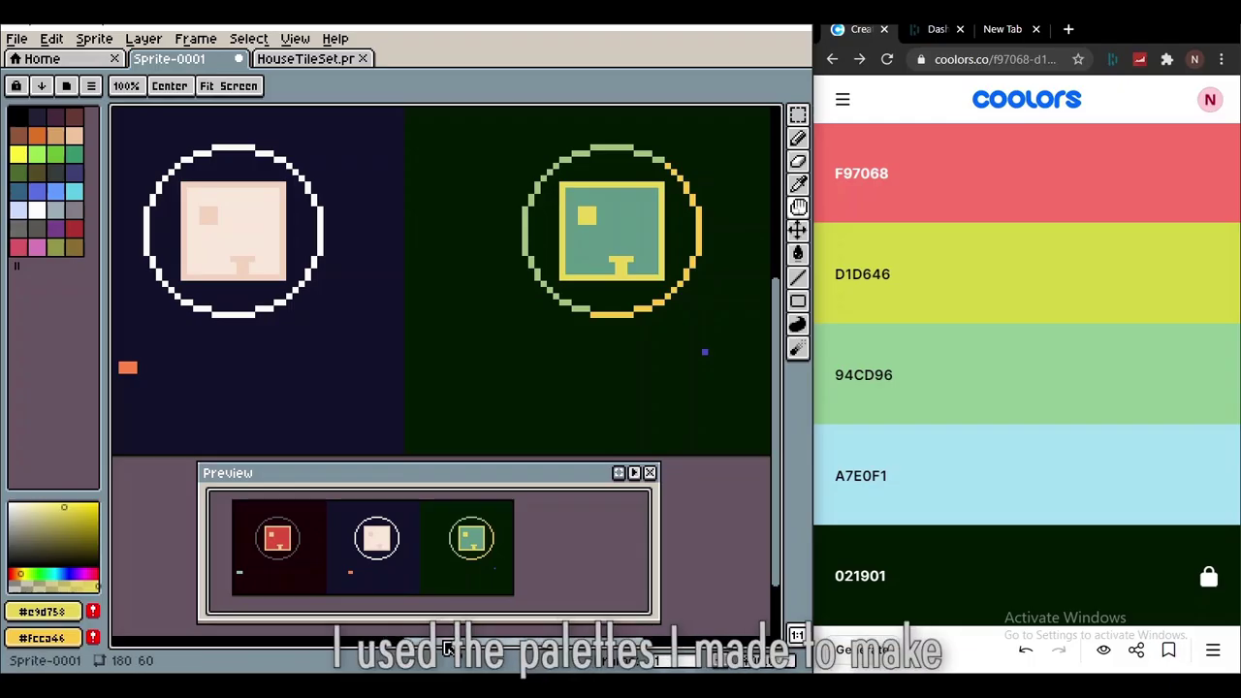
mouse_move(448, 647)
left_mouse_down()
mouse_move(211, 649)
mouse_move(446, 630)
mouse_move(448, 617)
left_mouse_up()
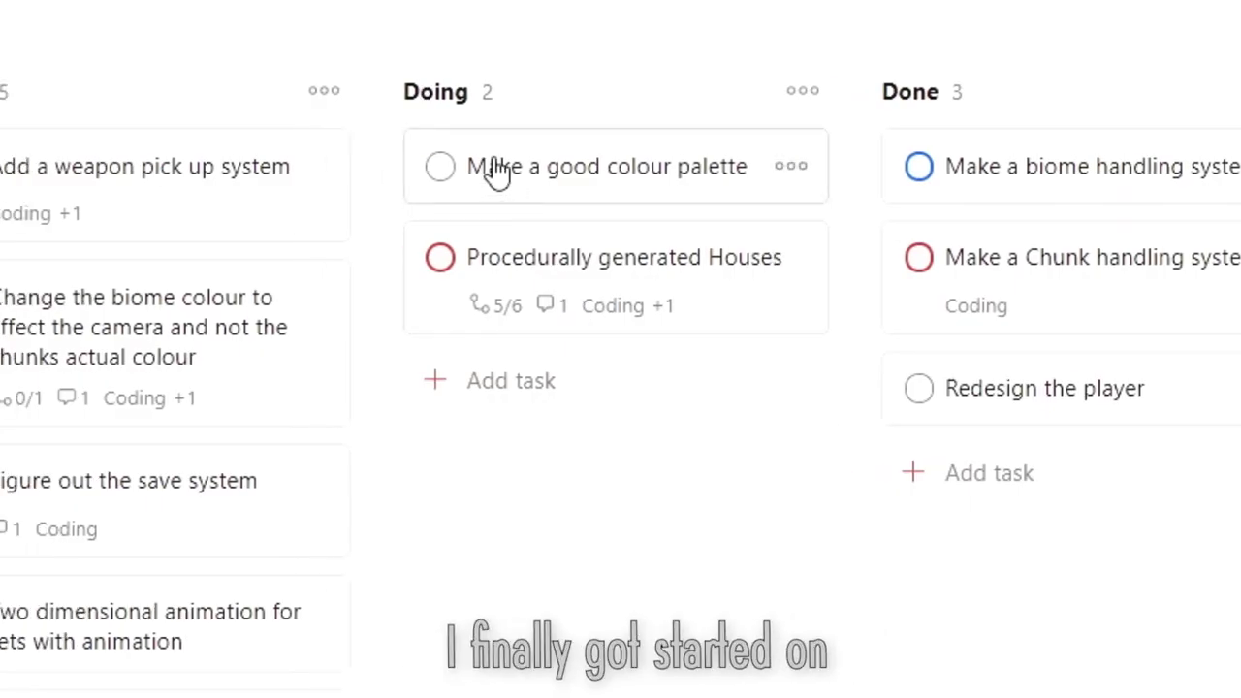
mouse_move(493, 166)
left_mouse_down()
mouse_move(774, 333)
mouse_move(700, 339)
left_mouse_up()
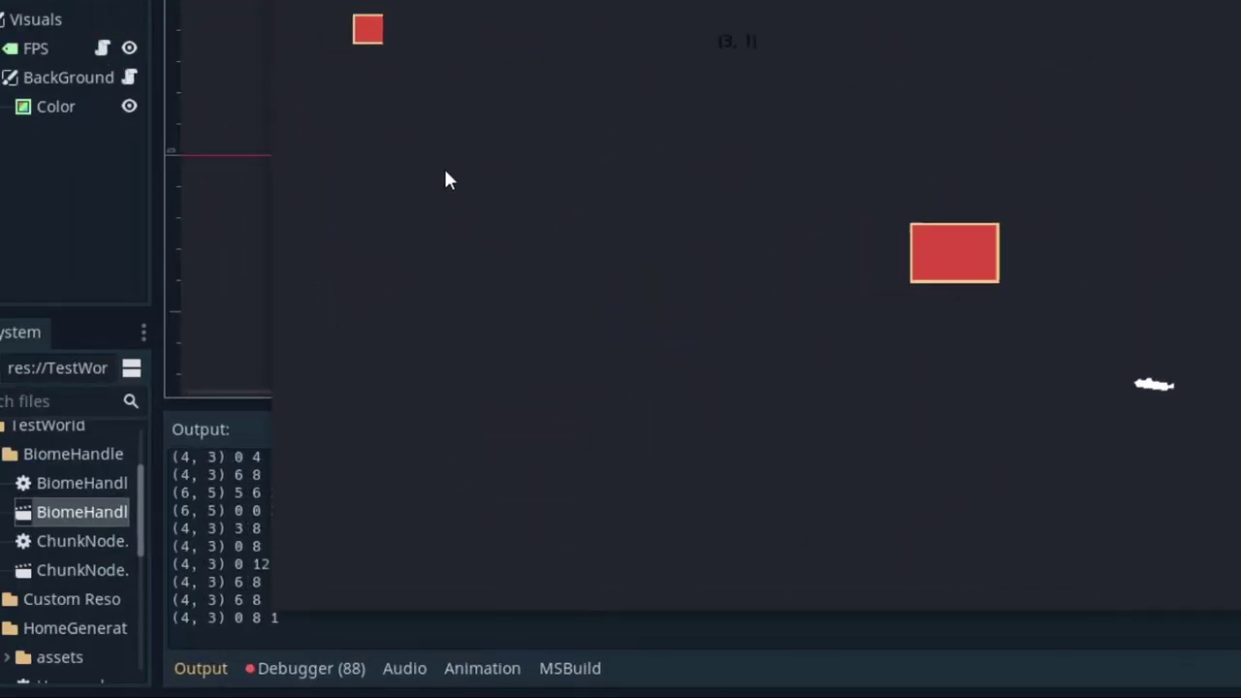
Step: Open Home.gd at the failing line from the Debugger's Errors tab entry
double_click(350, 483)
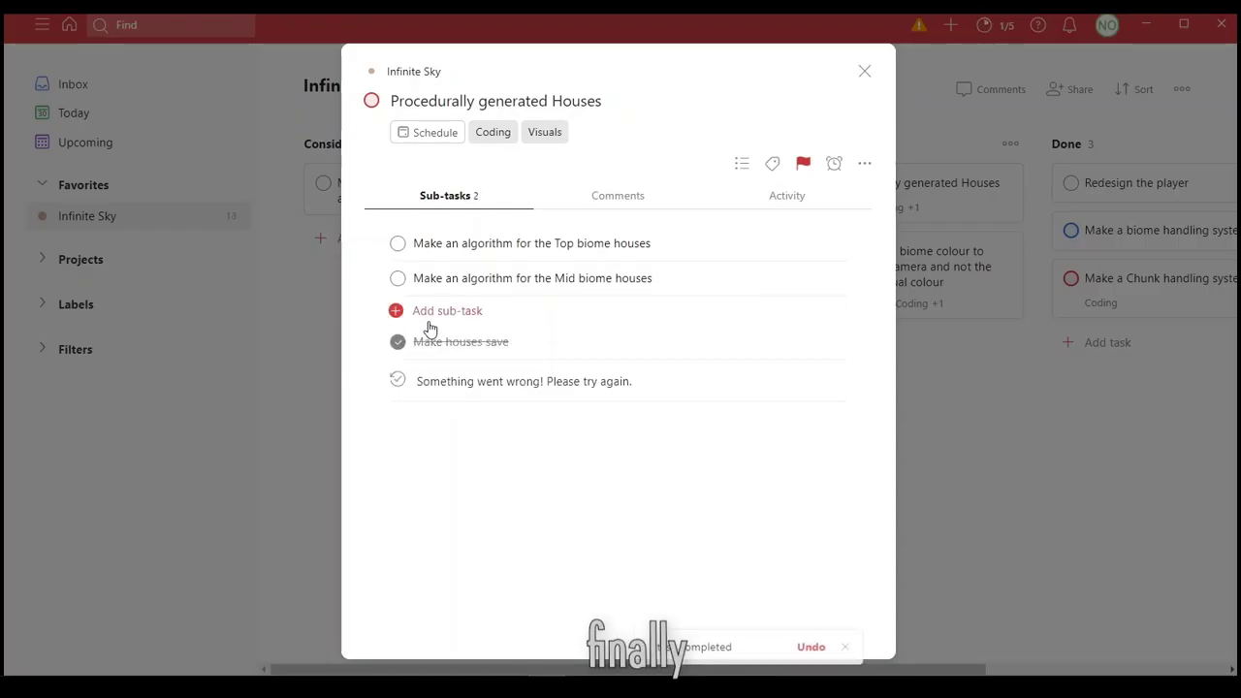
Step: Tick the Top and Mid biome house sub-tasks and return the Houses card to the top of Doing
left_click(397, 278)
left_click(397, 243)
left_click(863, 70)
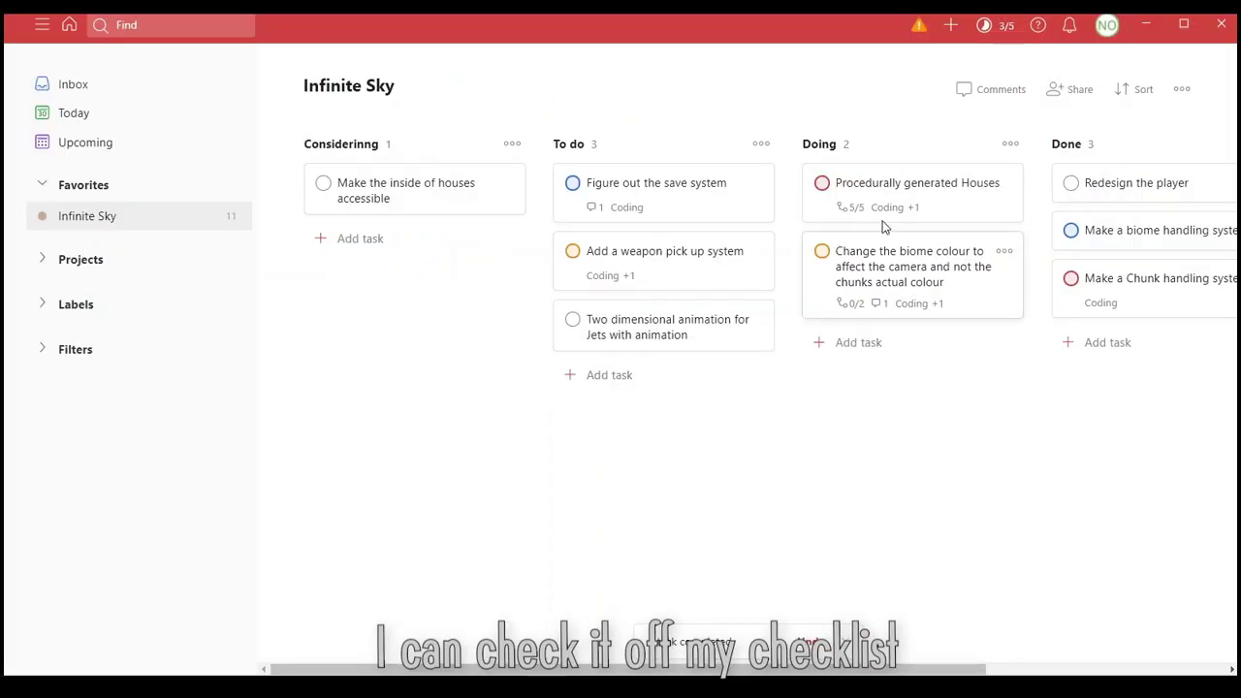
left_click(822, 182)
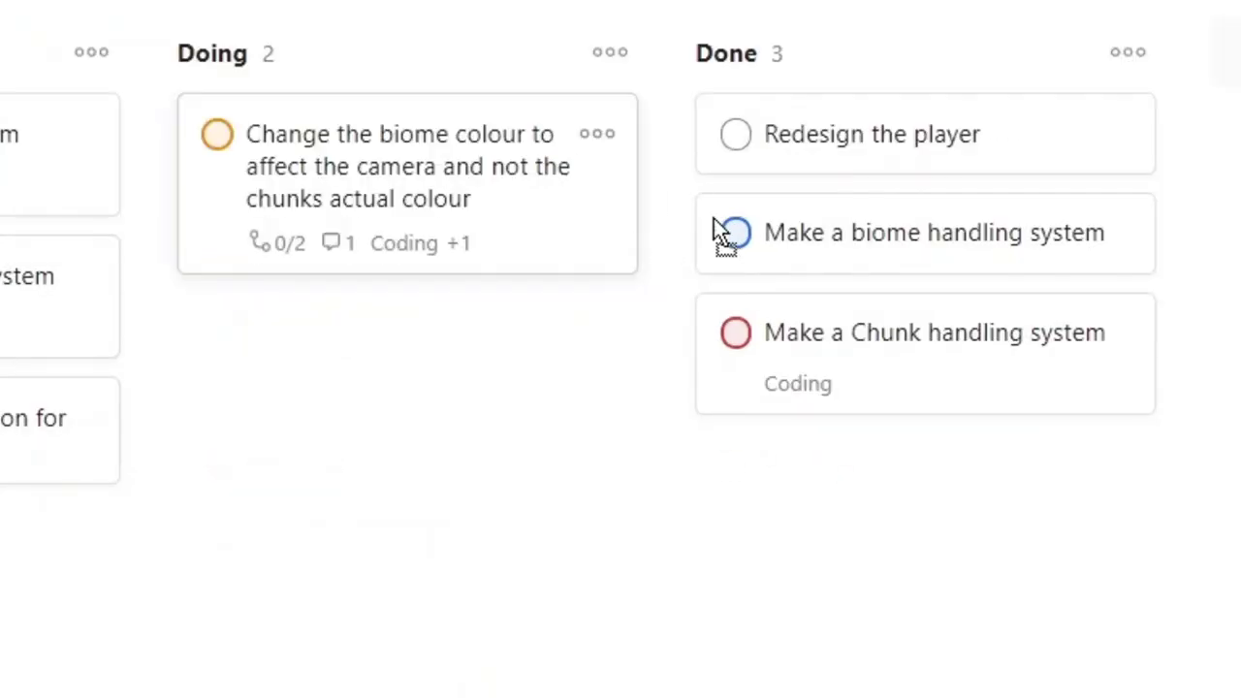
mouse_move(716, 231)
left_mouse_down()
mouse_move(262, 102)
mouse_move(269, 120)
left_mouse_up()
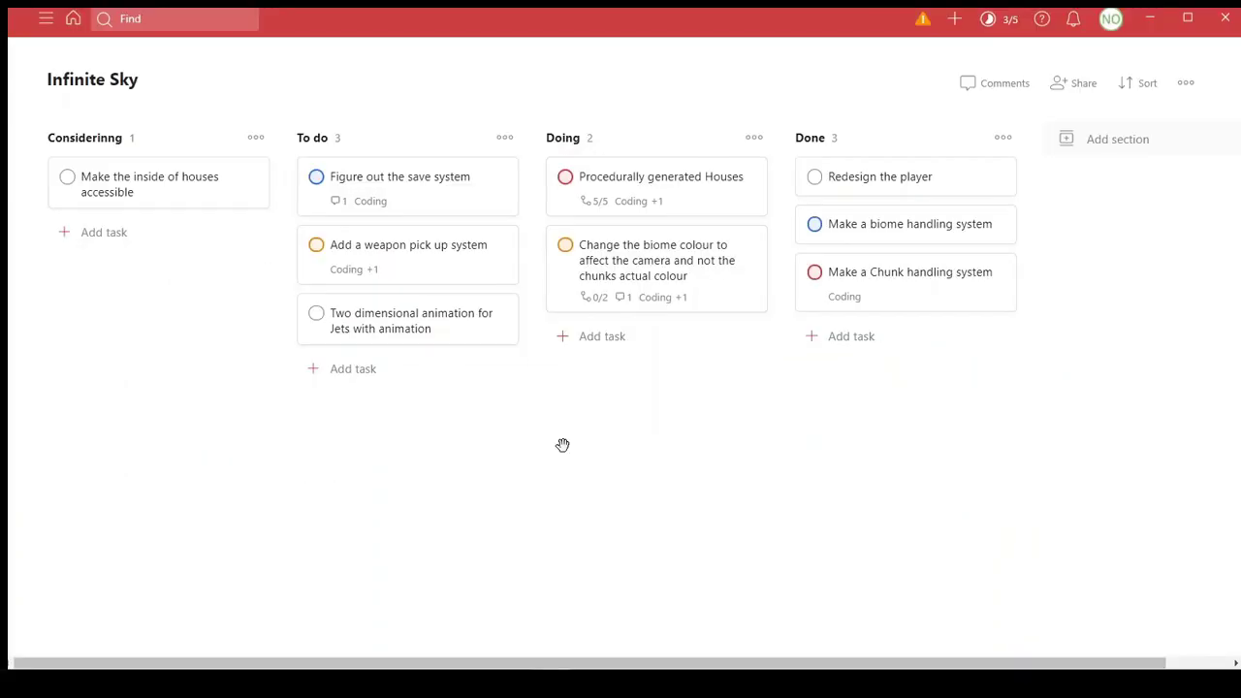